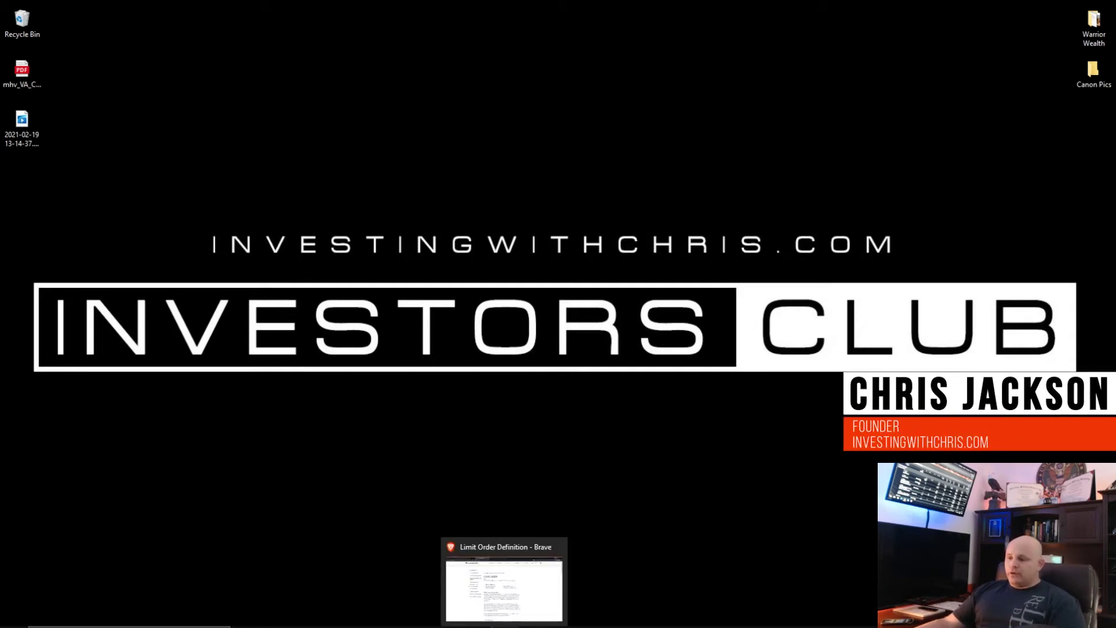
Step: Restore the Investopedia Limit Order article and highlight the sentence about sell limit orders
{"action": "left_click", "coordinate": [504, 626]}
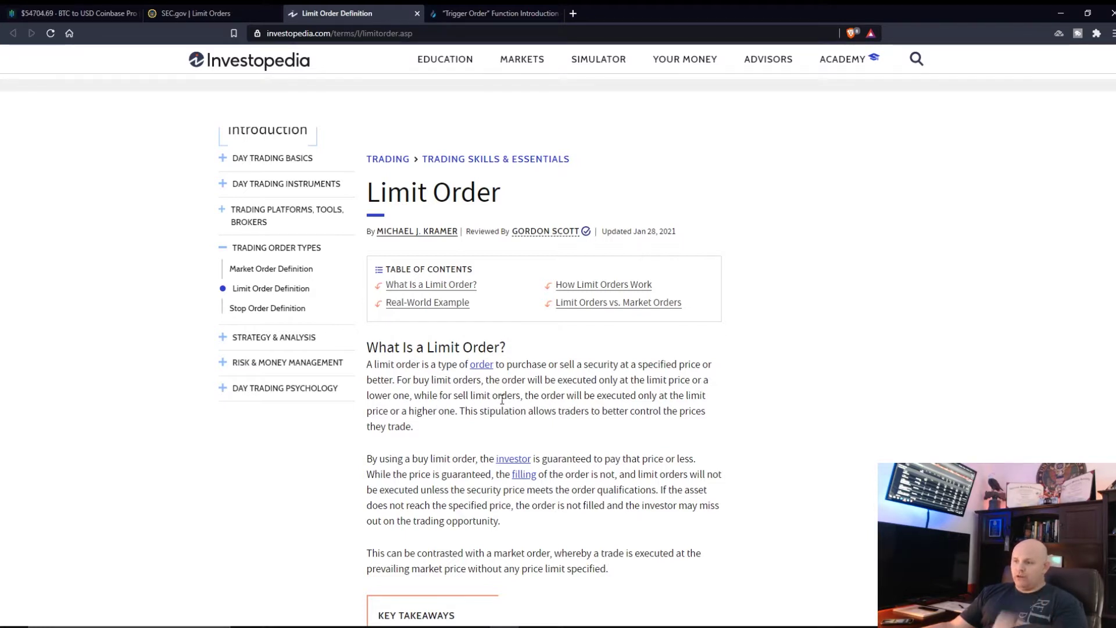
{"action": "left_click_drag", "start_coordinate": [501, 399], "coordinate": [632, 397]}
Step: Clear the highlighted article text and switch the Coinbase Pro order form to Sell
{"action": "left_click", "coordinate": [879, 425]}
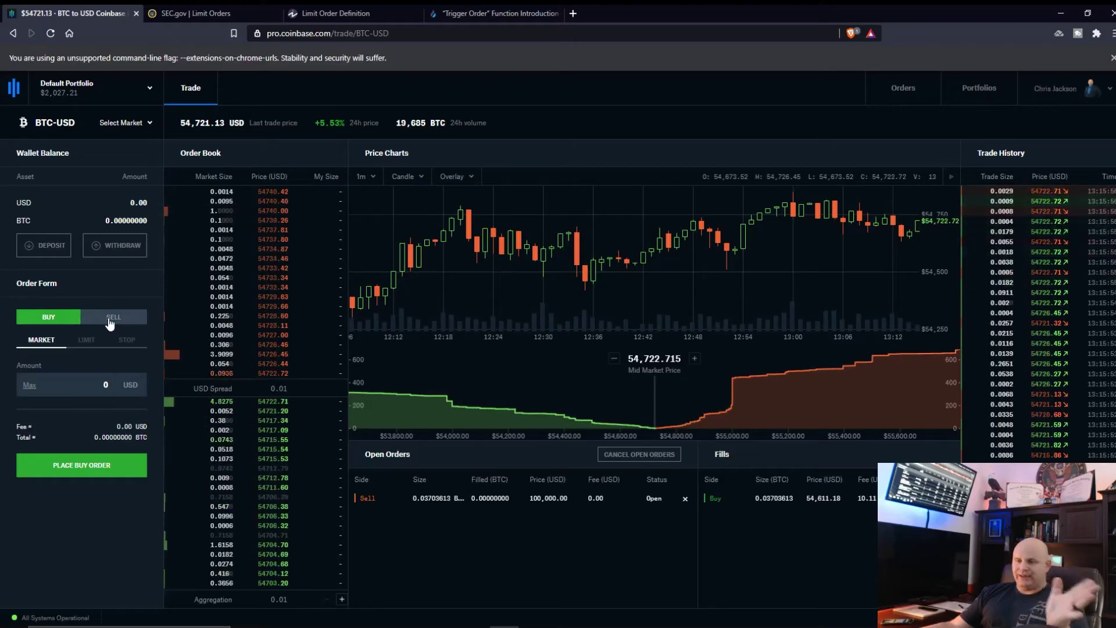
{"action": "left_click", "coordinate": [110, 318]}
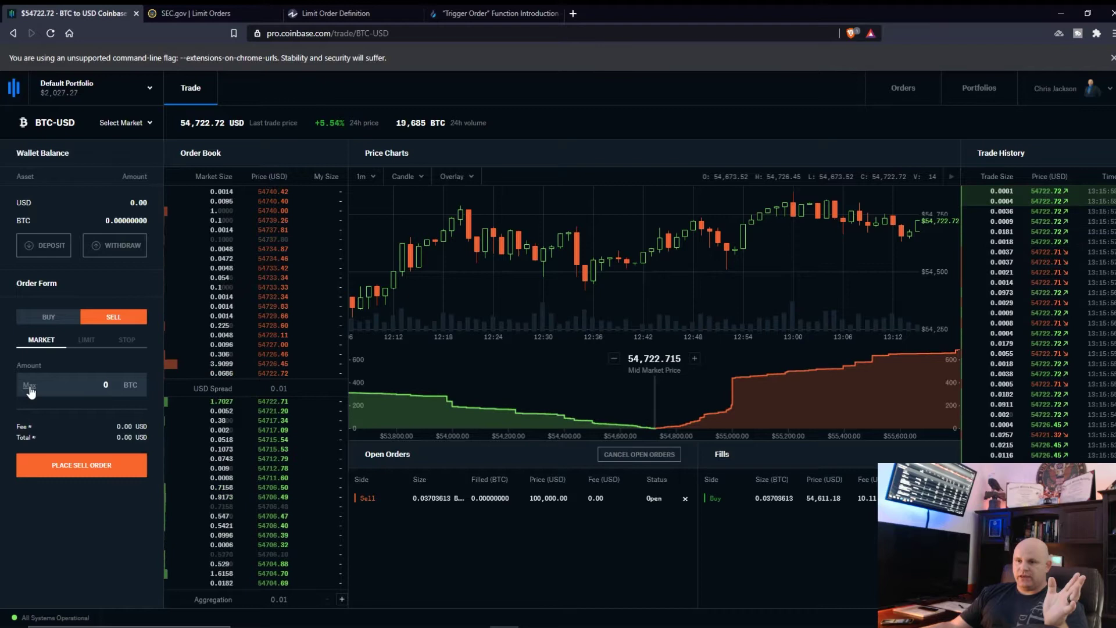
Step: Cancel the open 100,000 USD sell order, fill the amount with the full BTC balance, and choose Limit
{"action": "left_click", "coordinate": [685, 499]}
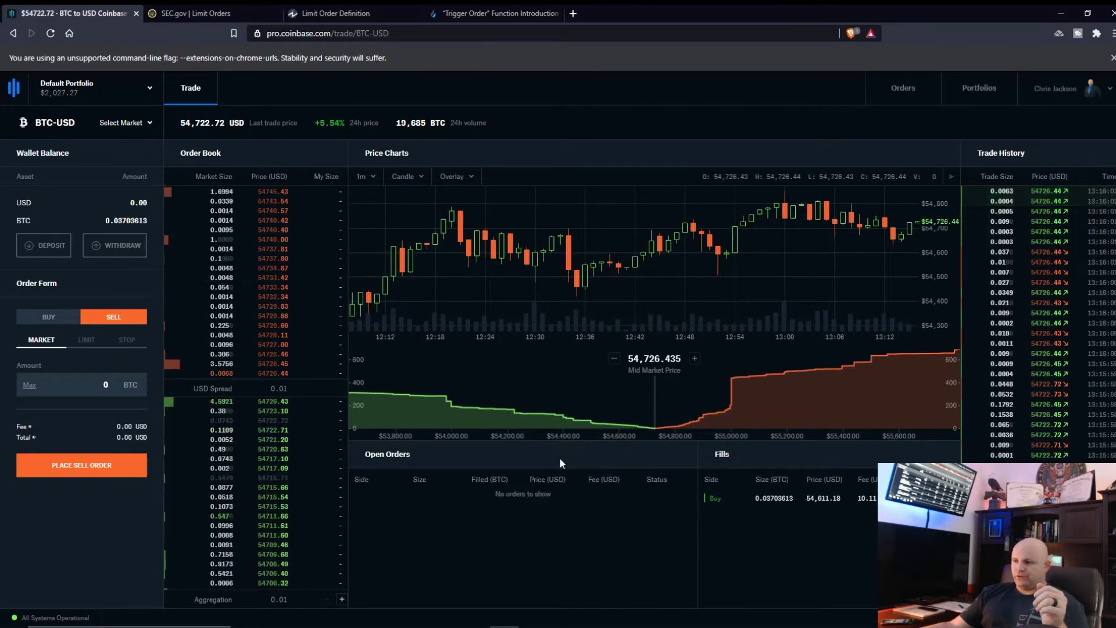
{"action": "left_click", "coordinate": [29, 386]}
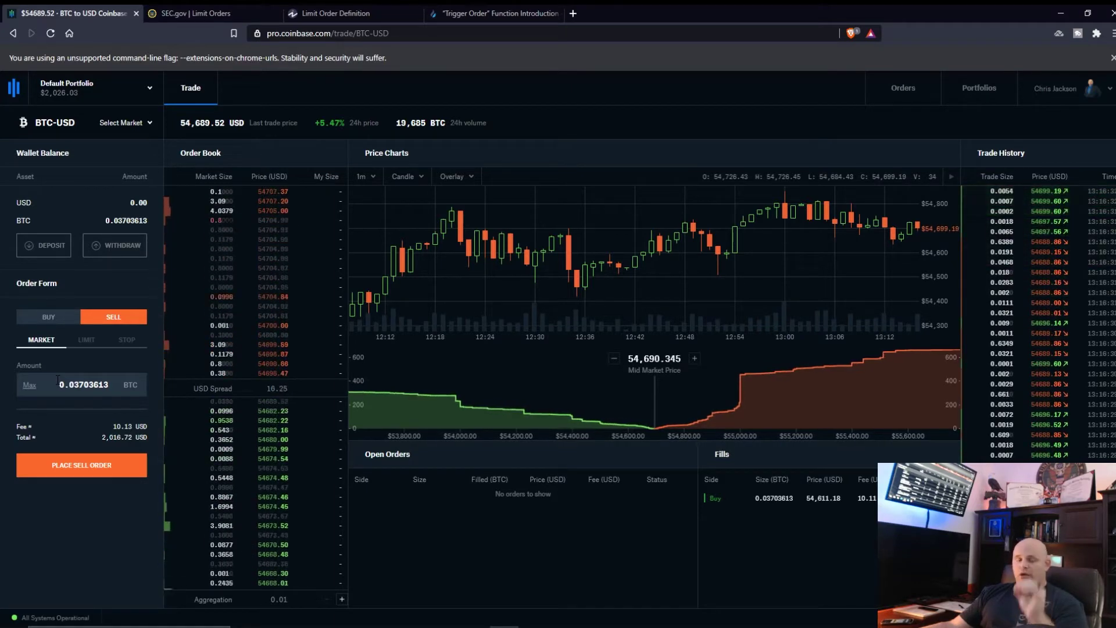
{"action": "left_click", "coordinate": [90, 344]}
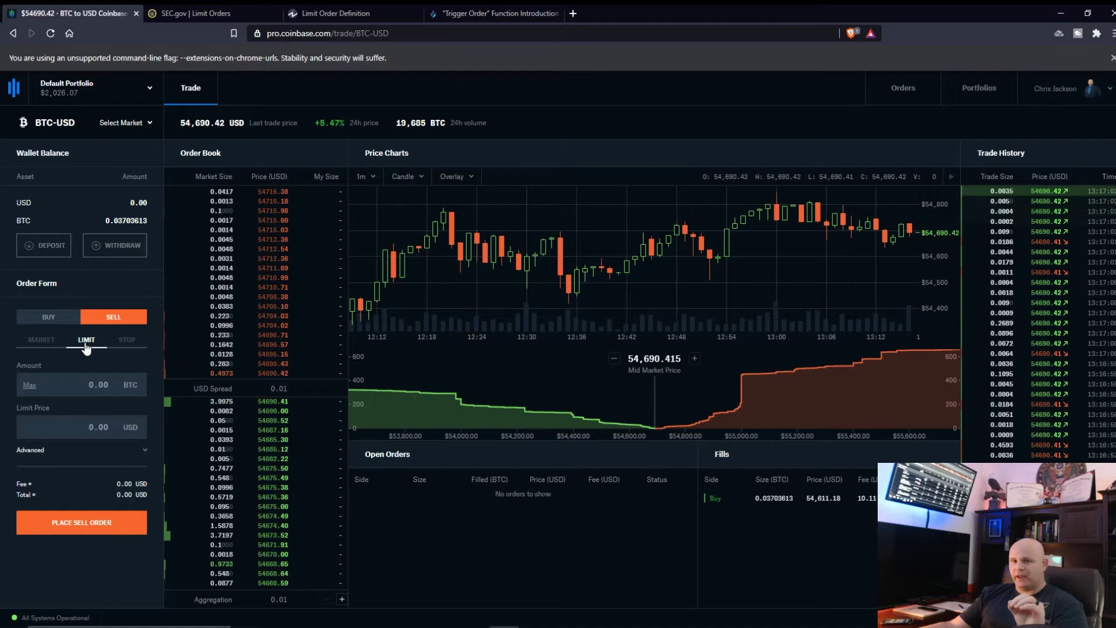
{"action": "left_click", "coordinate": [351, 16]}
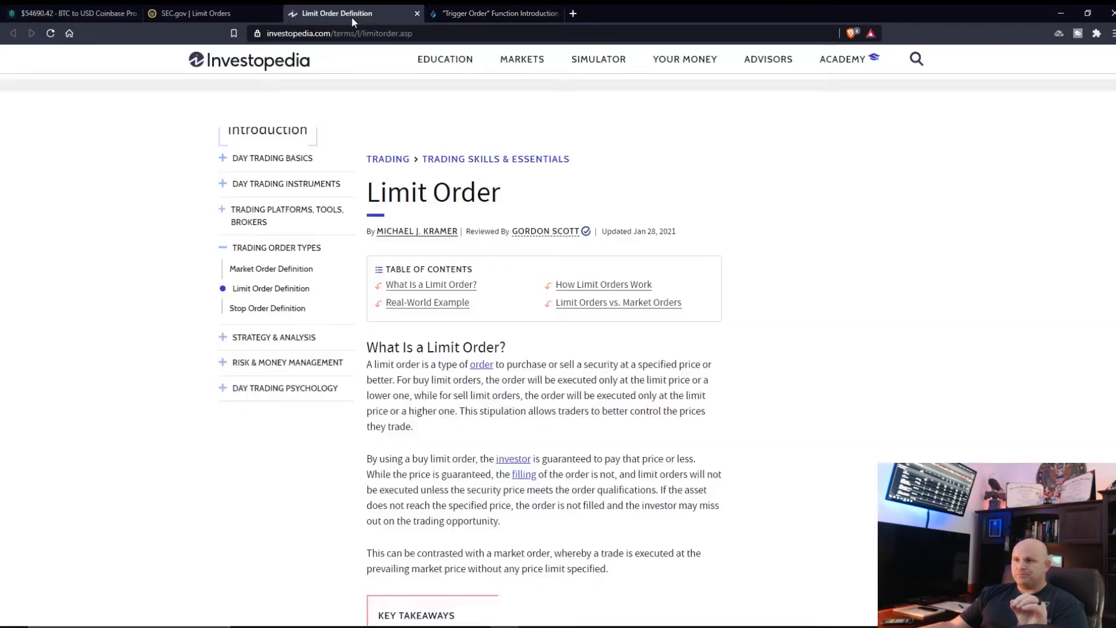
{"action": "key", "text": "ctrl+shift+Tab"}
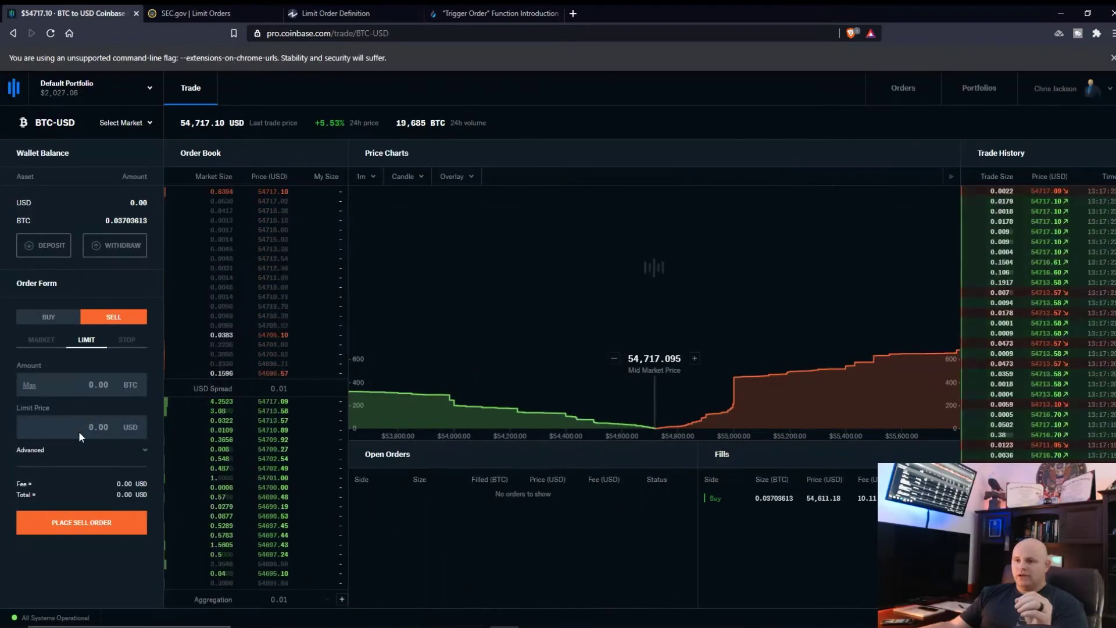
Step: Cycle the sell form through Market and Limit, ending on the Stop order type
{"action": "left_click", "coordinate": [39, 341]}
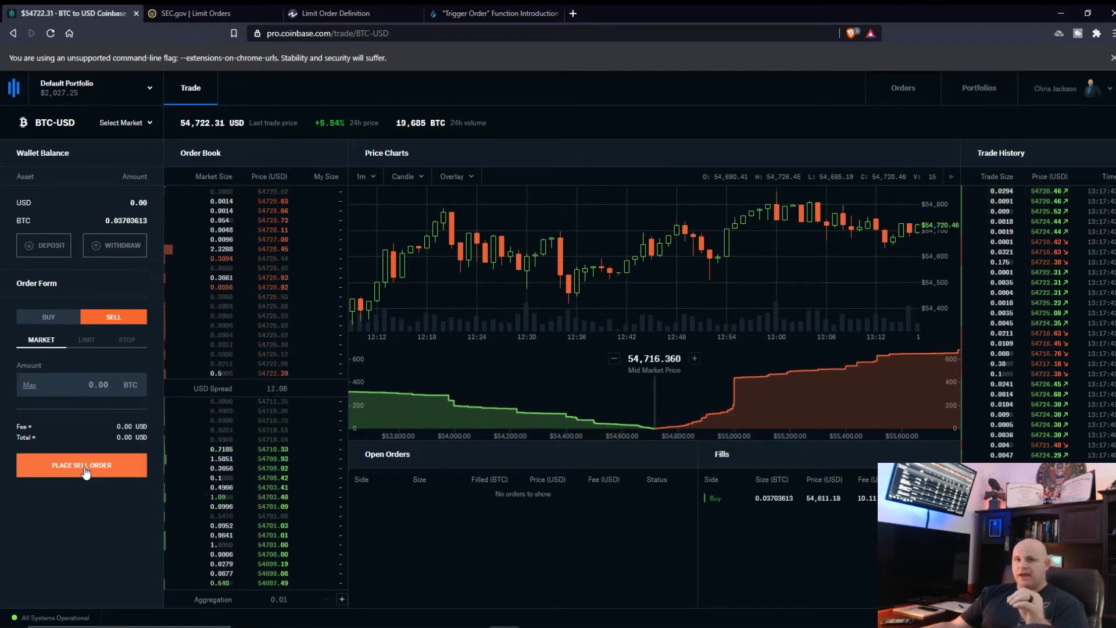
{"action": "left_click", "coordinate": [85, 340]}
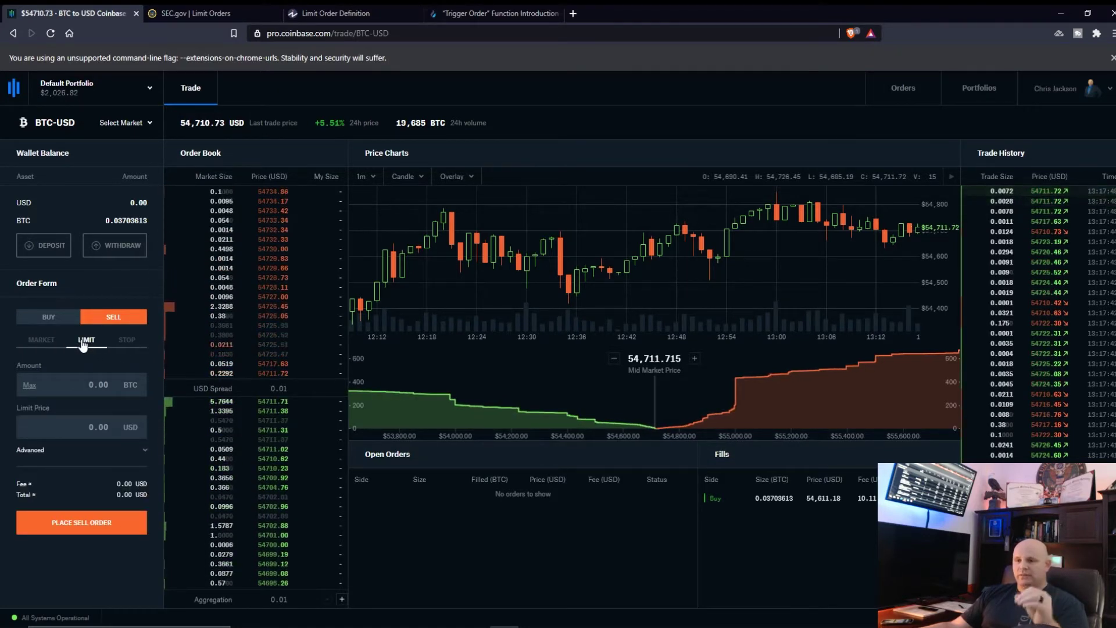
{"action": "left_click", "coordinate": [128, 341]}
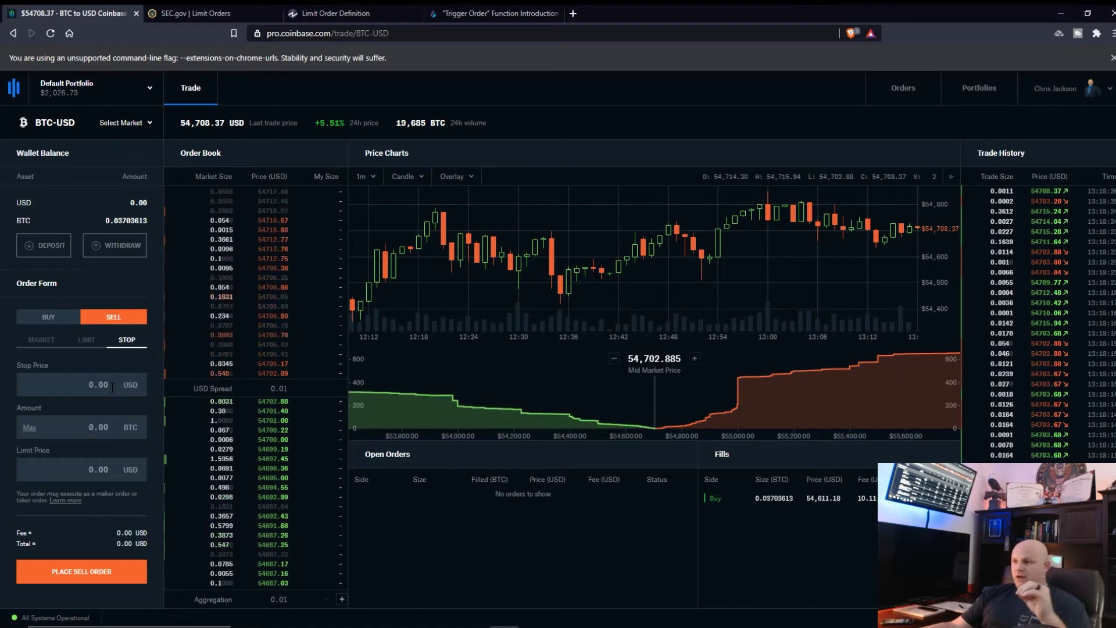
Step: Switch to the Huobi Global "Trigger Order" Function Introduction article tab
{"action": "mouse_move", "coordinate": [619, 625]}
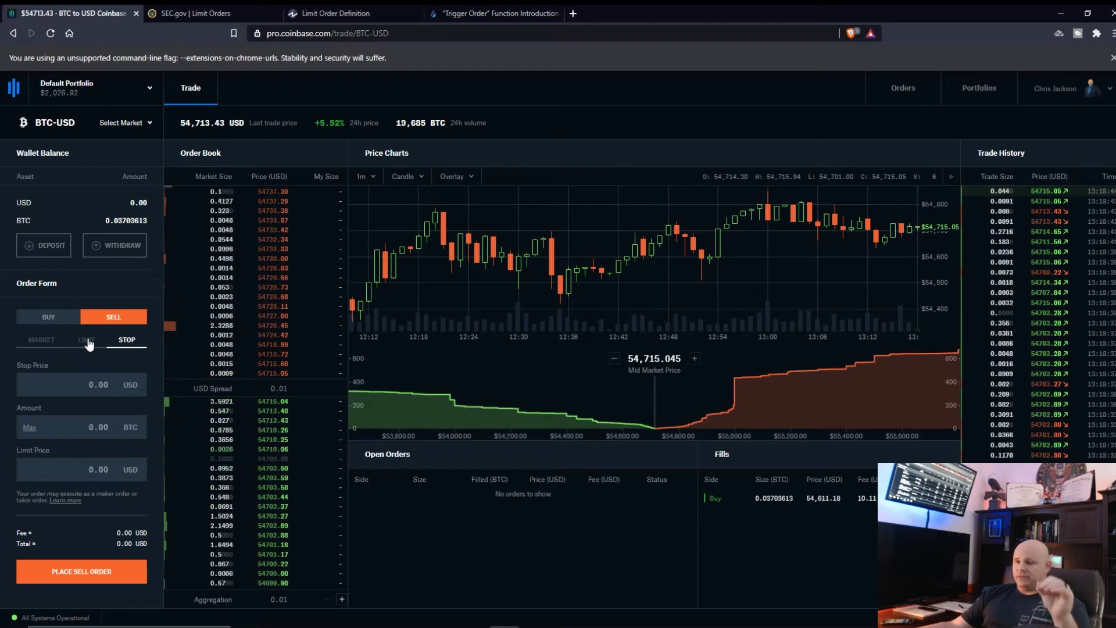
{"action": "left_click", "coordinate": [495, 13]}
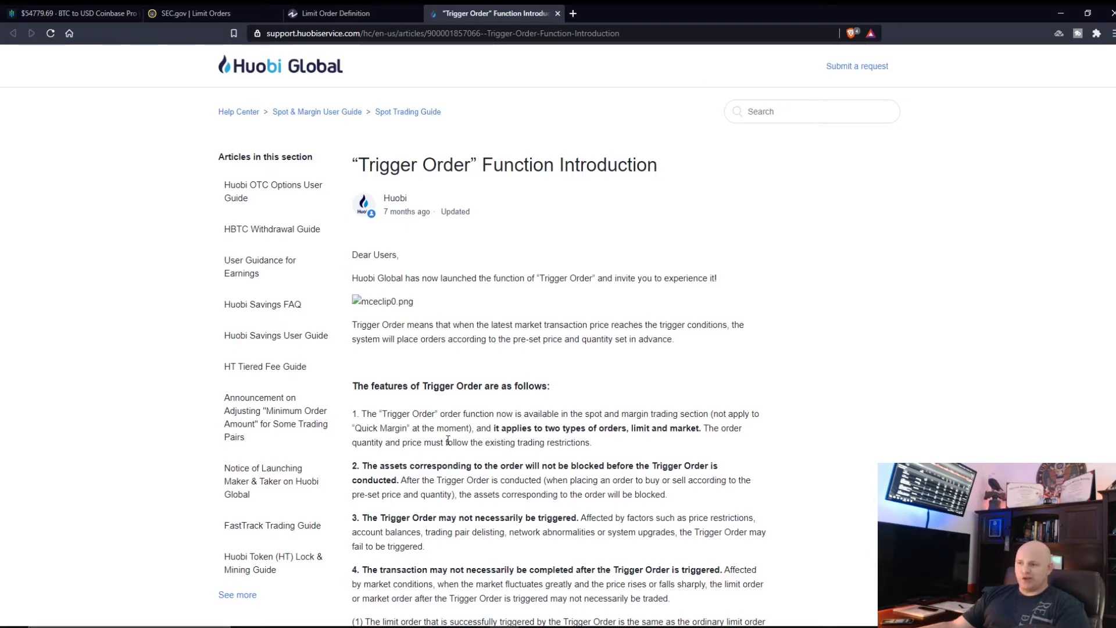
Step: Scroll the Trigger Order article down to its numbered list of four features
{"action": "scroll", "coordinate": [464, 461], "scroll_direction": "down", "scroll_amount": 3}
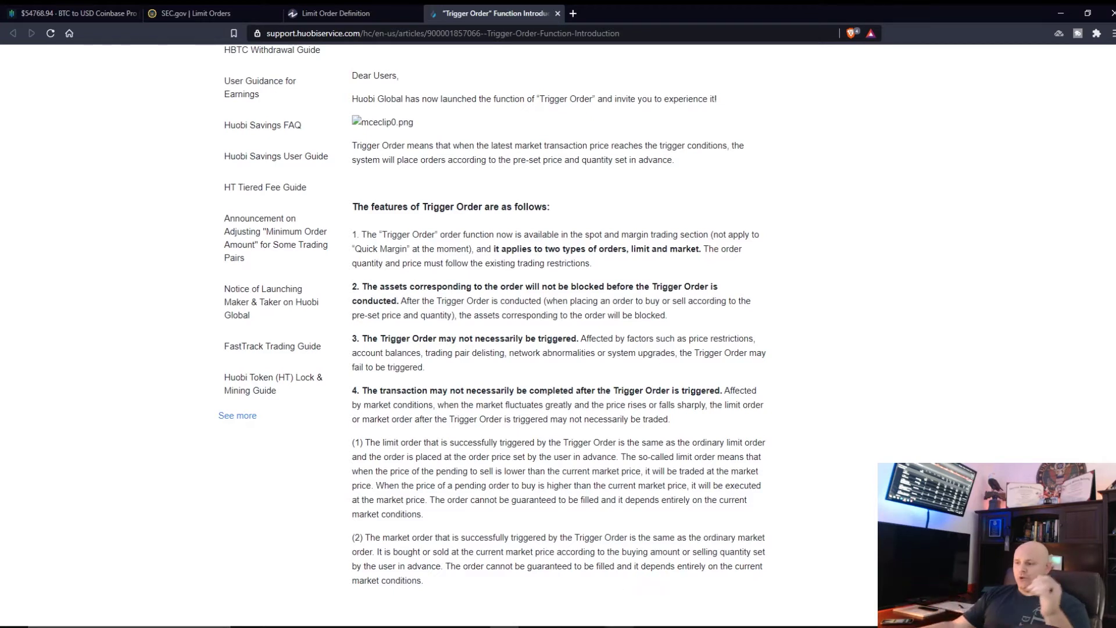
{"action": "mouse_move", "coordinate": [619, 627]}
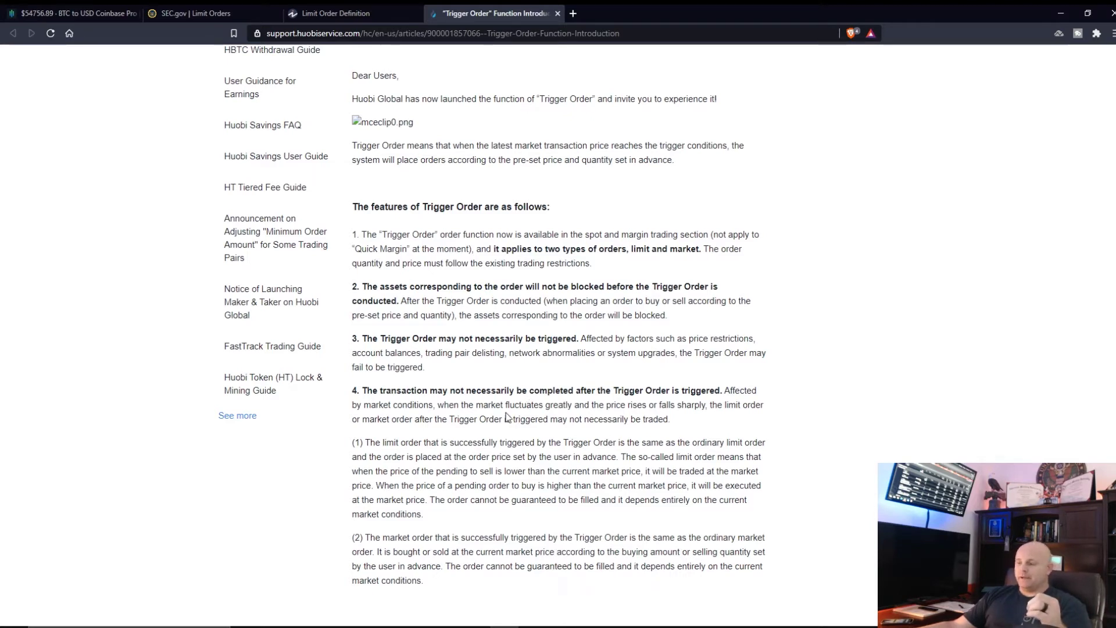
Step: Switch from the browser to the thinkorswim Monitor showing the working VLDR call sell order
{"action": "key", "text": "alt+Tab"}
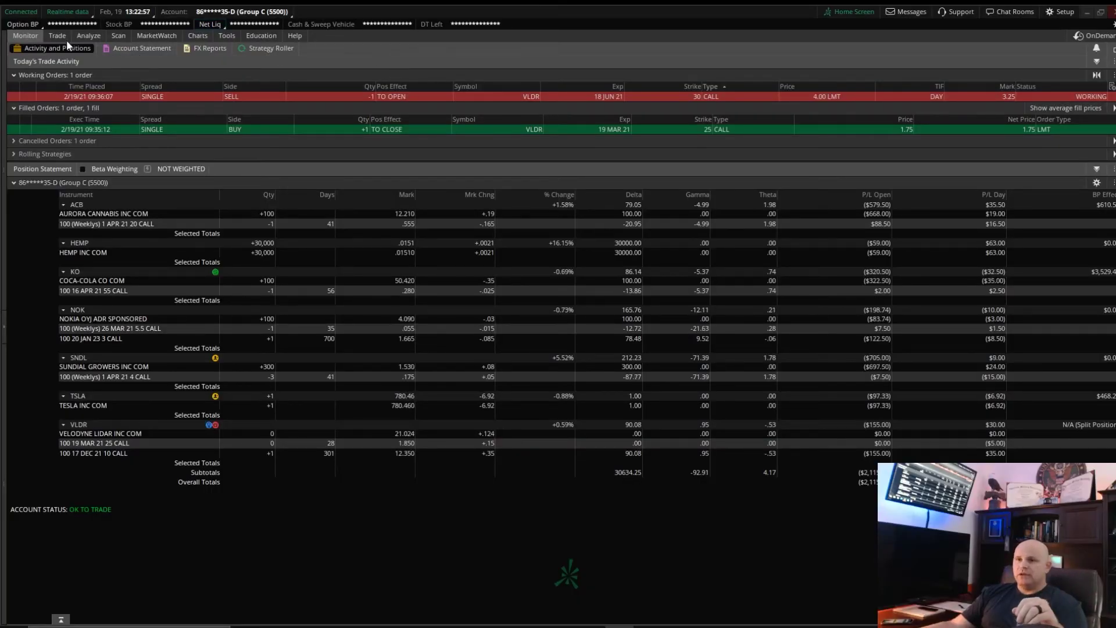
Step: Start a closing buy order for the ACB 1 APR 21 20 call, then return to the positions overview
{"action": "right_click", "coordinate": [160, 224]}
{"action": "mouse_move", "coordinate": [244, 233]}
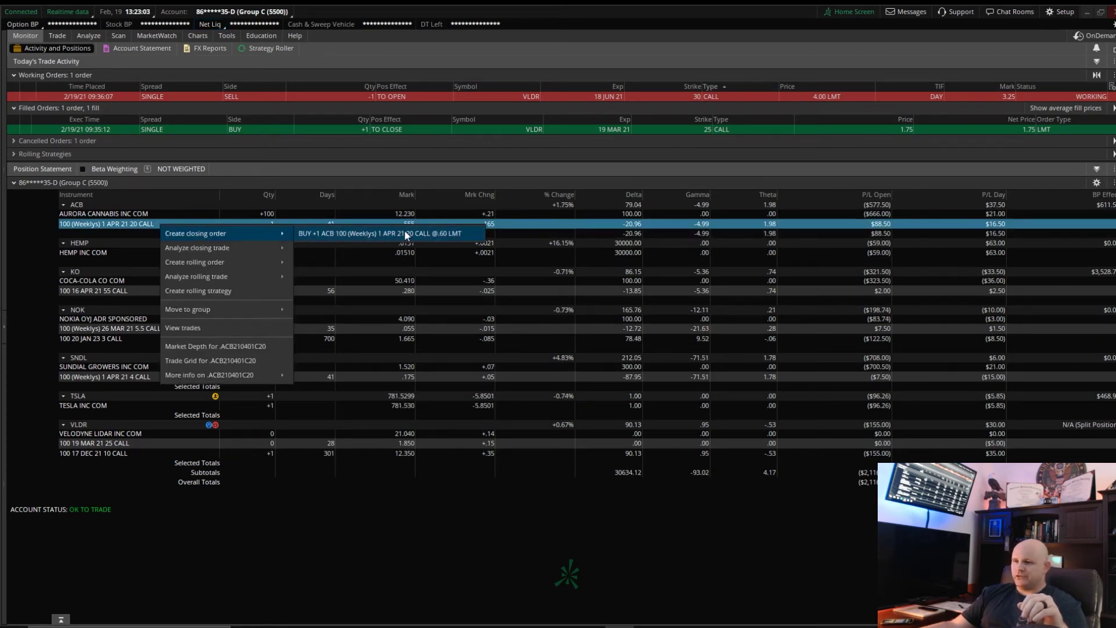
{"action": "left_click", "coordinate": [374, 233]}
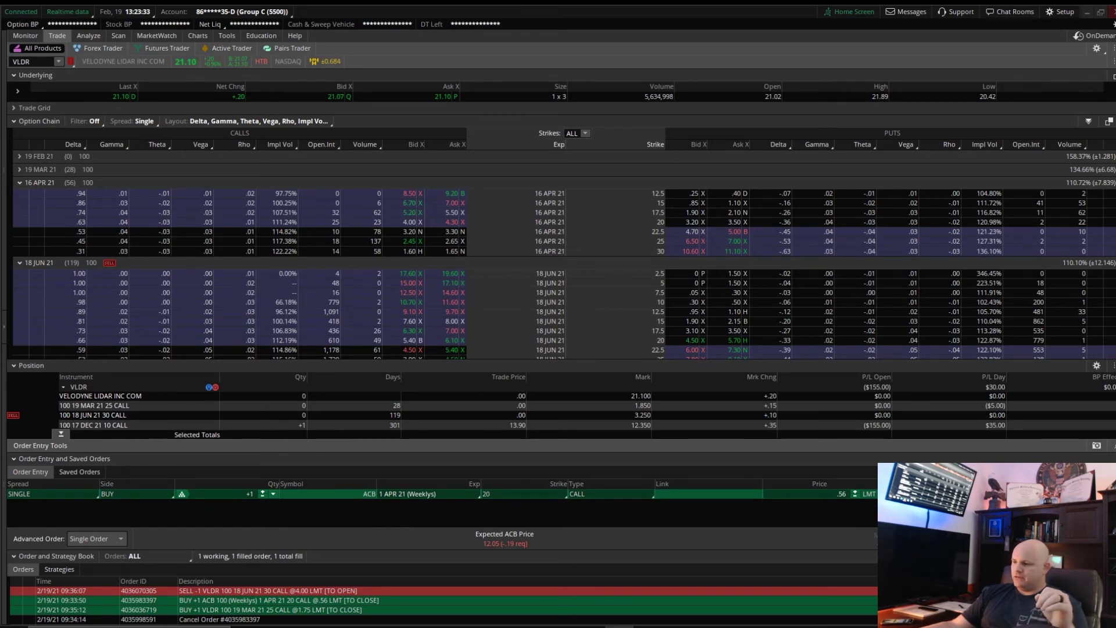
{"action": "mouse_move", "coordinate": [69, 58]}
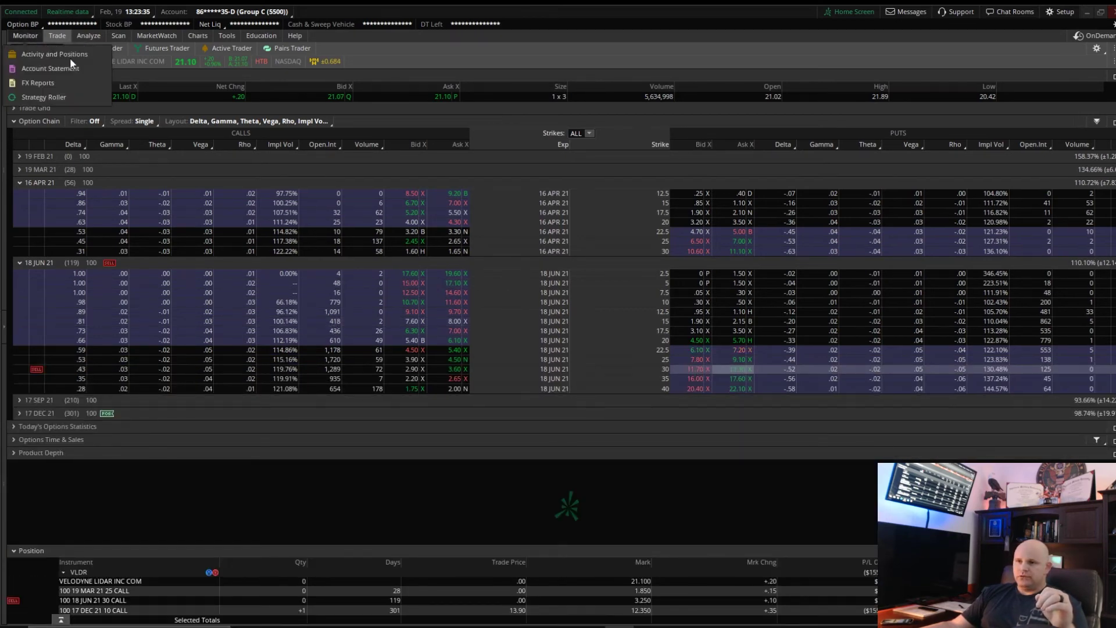
{"action": "left_click", "coordinate": [20, 32]}
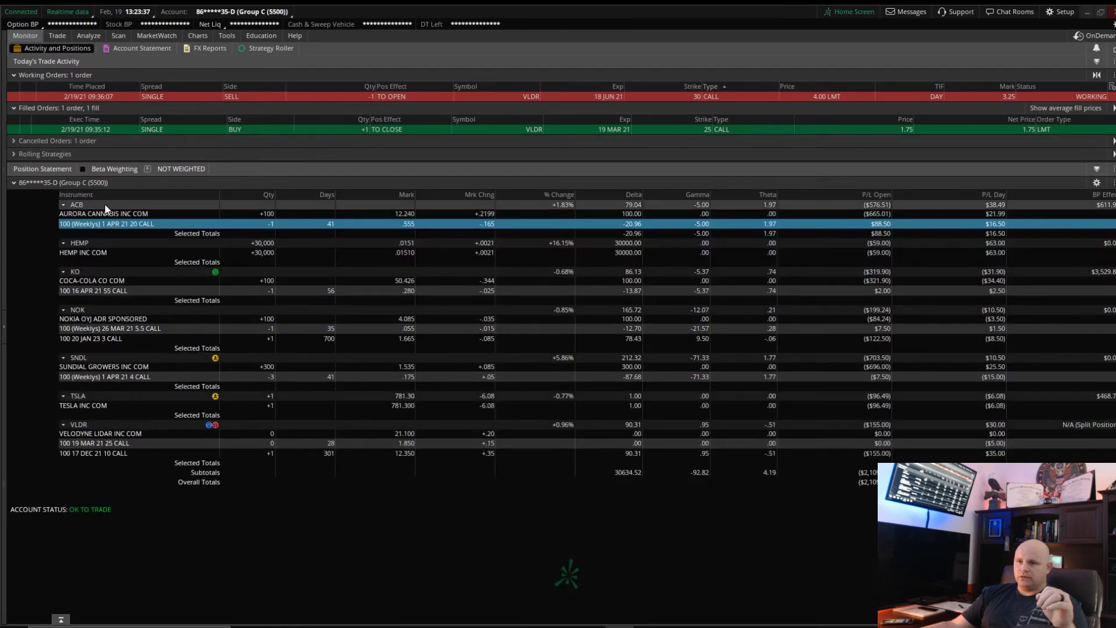
Step: Load a closing BUY order for the ACB call into order entry and return to the browser
{"action": "right_click", "coordinate": [128, 224]}
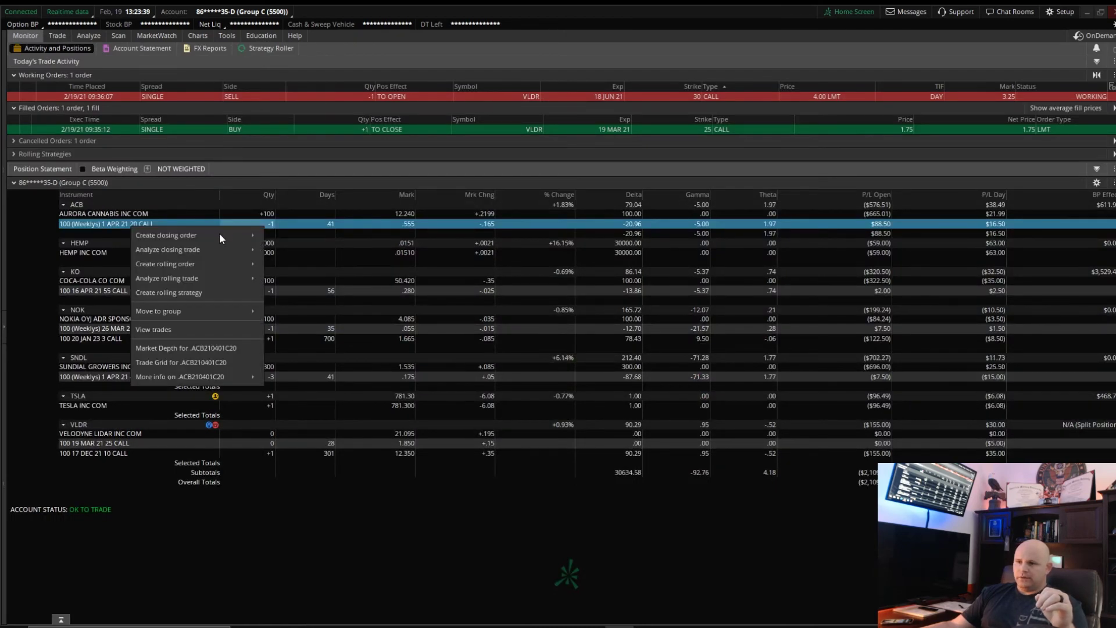
{"action": "mouse_move", "coordinate": [250, 235]}
{"action": "key", "text": "Return"}
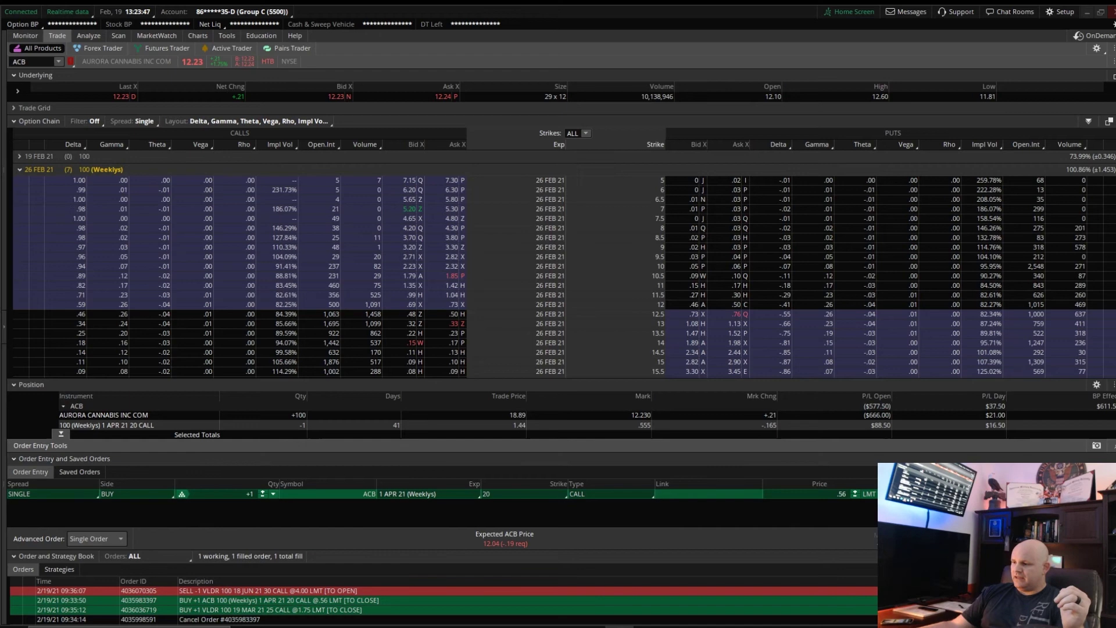
{"action": "key", "text": "alt+Tab"}
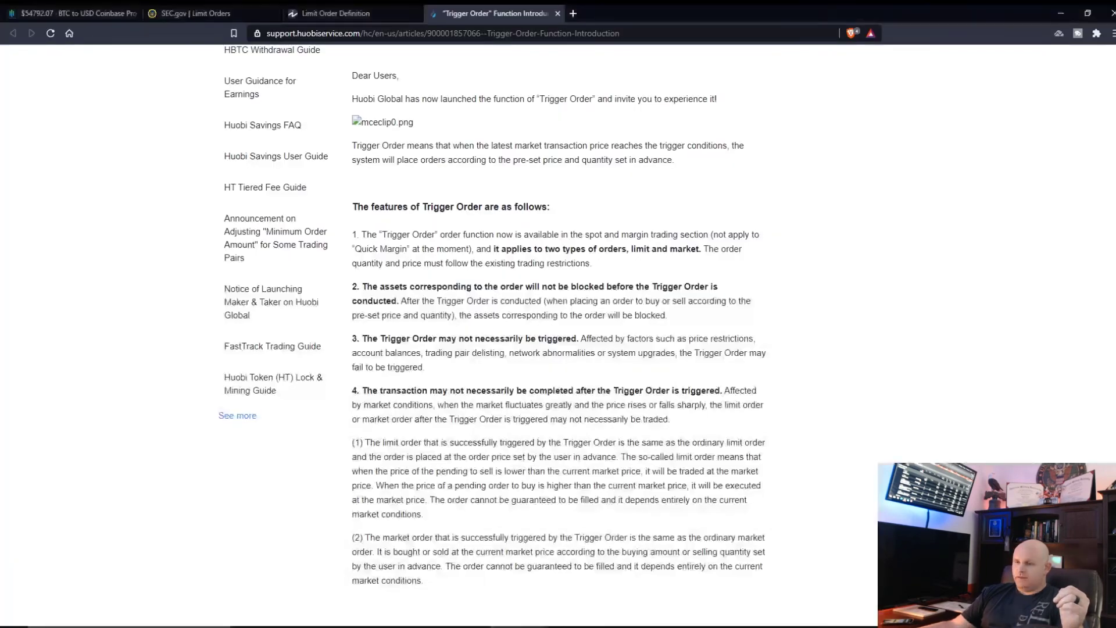
Step: On the Coinbase Pro BTC-USD tab, fill a Limit sell with Max amount 0.03703613 BTC at 100000
{"action": "key", "text": "ctrl+1"}
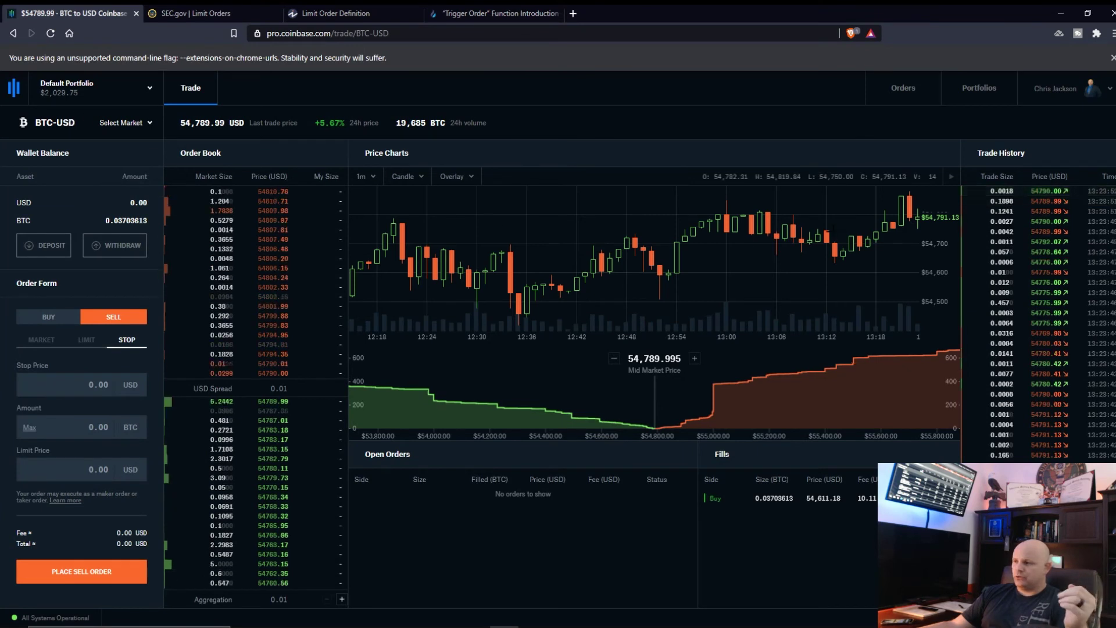
{"action": "left_click", "coordinate": [86, 340]}
{"action": "left_click", "coordinate": [29, 385]}
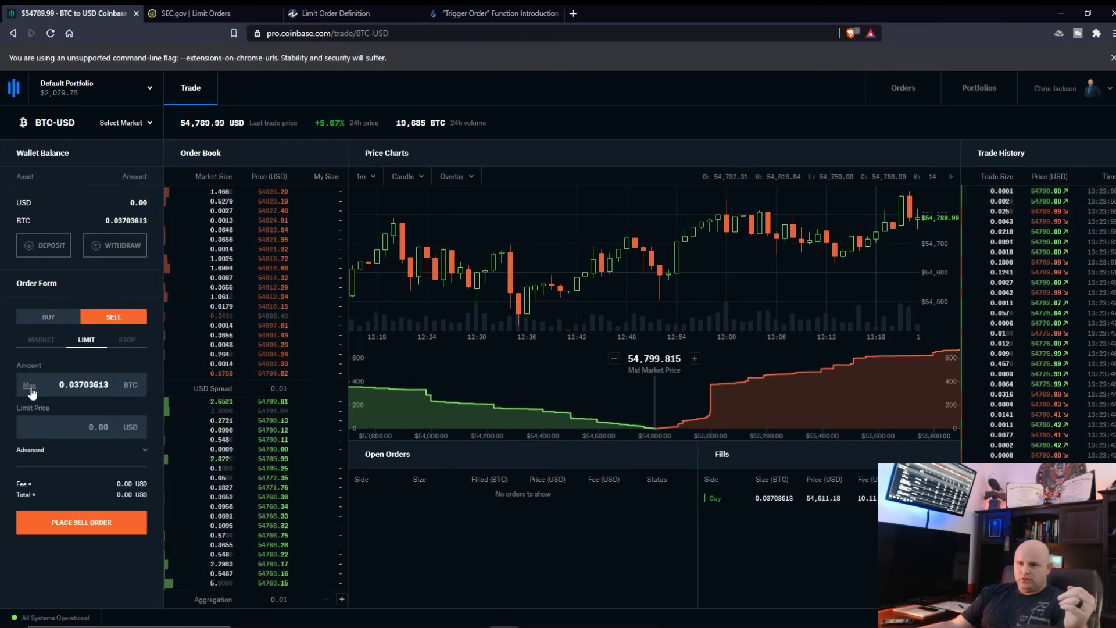
{"action": "left_click", "coordinate": [107, 431]}
{"action": "type", "text": "100"}
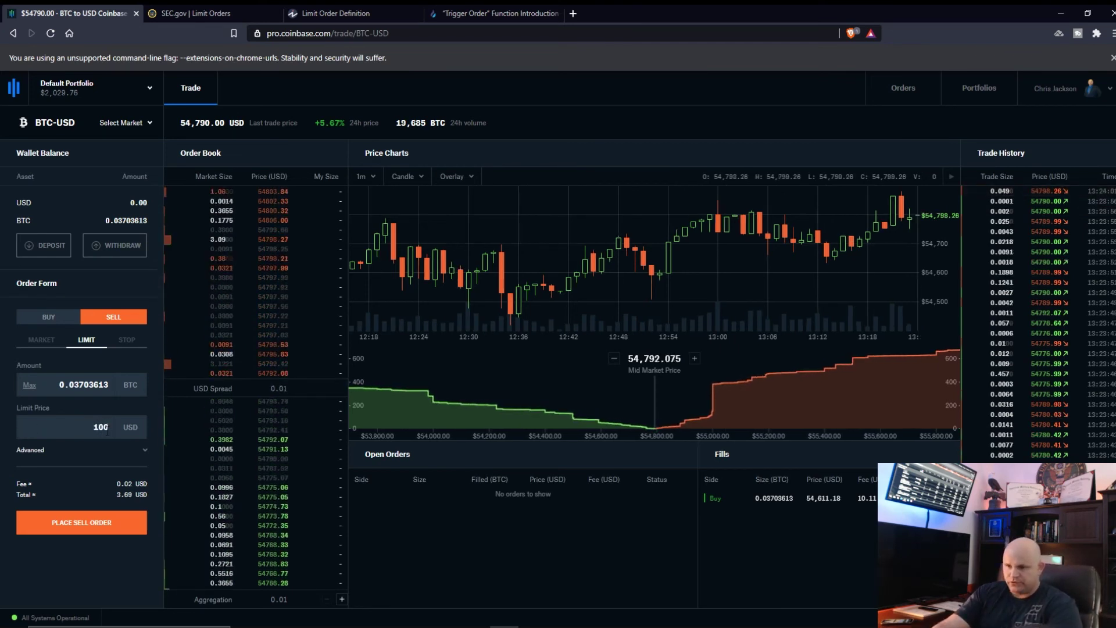
{"action": "type", "text": "000"}
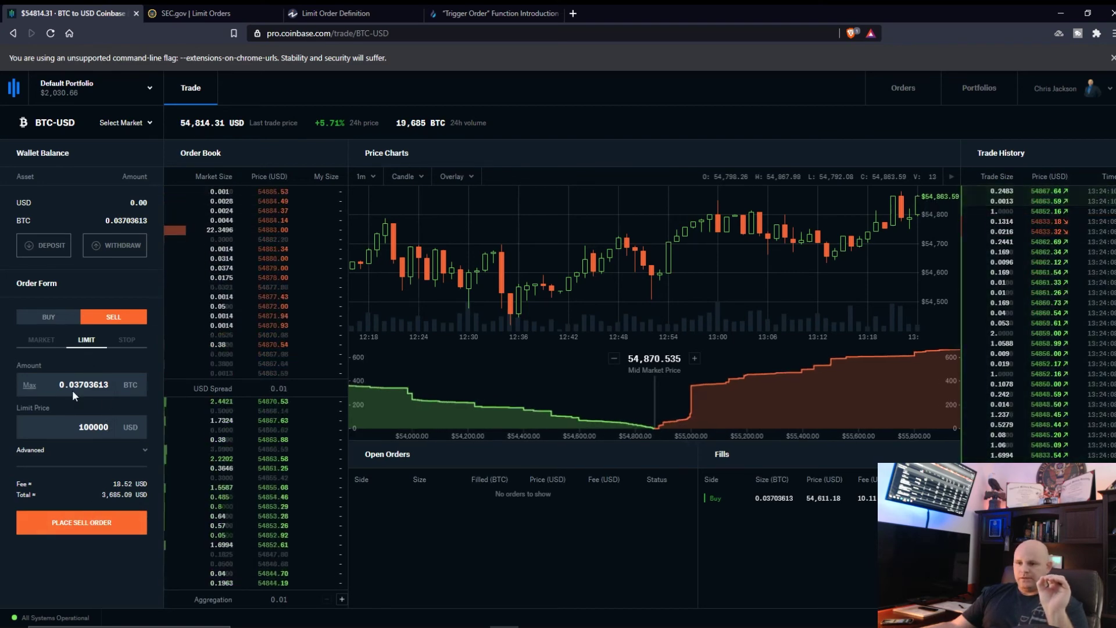
Step: Expand Advanced, open the order-types Learn more article in a new tab, and place the 100,000 USD sell order
{"action": "left_click", "coordinate": [71, 453]}
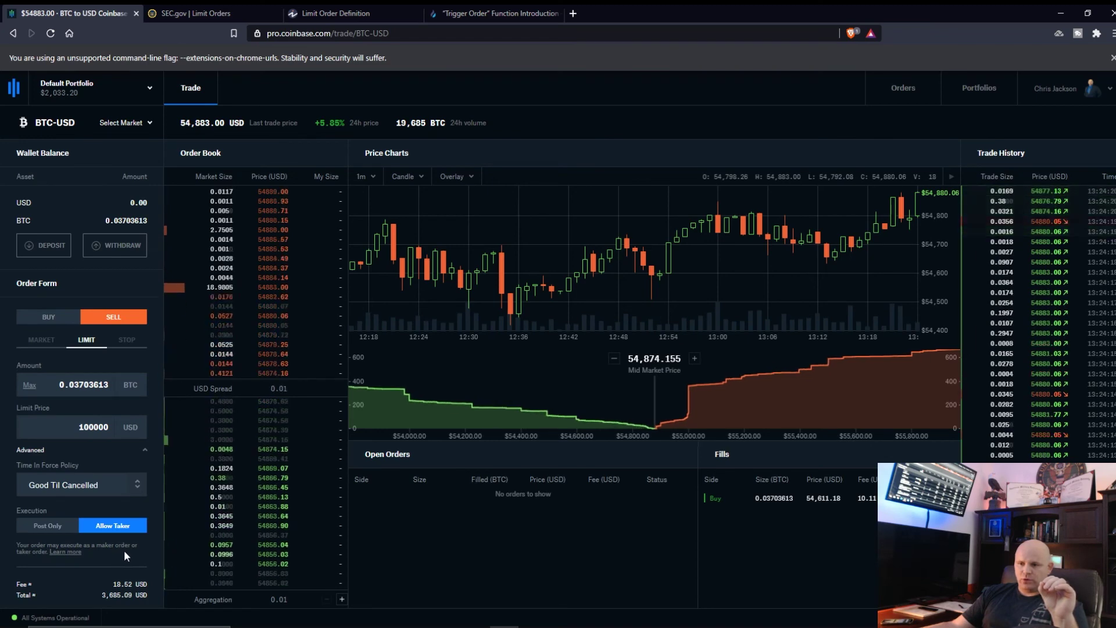
{"action": "middle_click", "coordinate": [64, 553]}
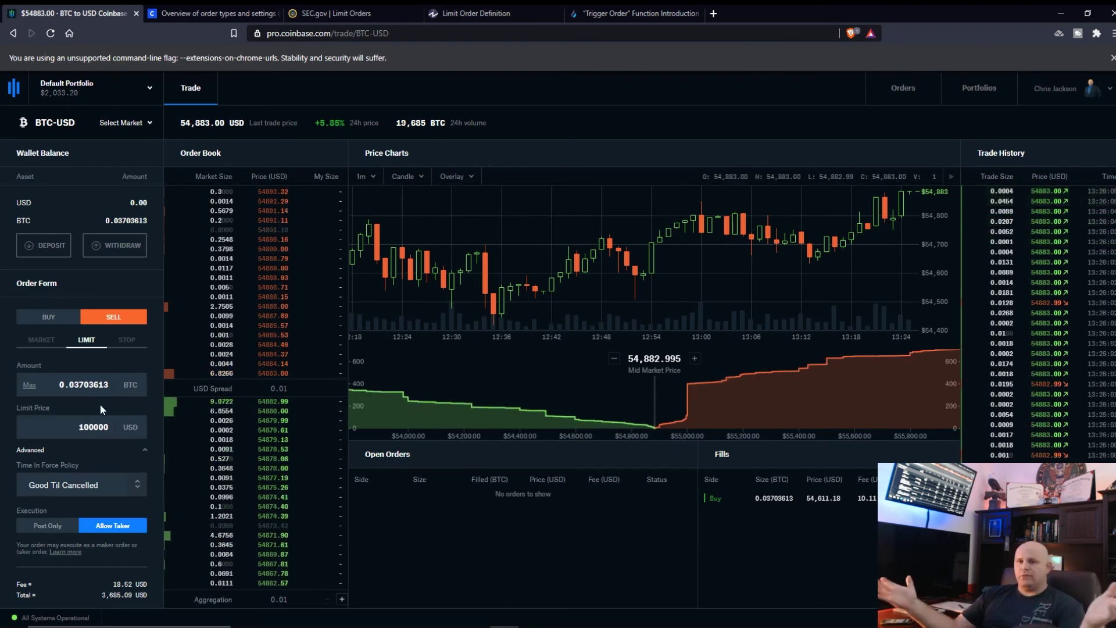
{"action": "scroll", "coordinate": [70, 524], "scroll_direction": "down", "scroll_amount": 1}
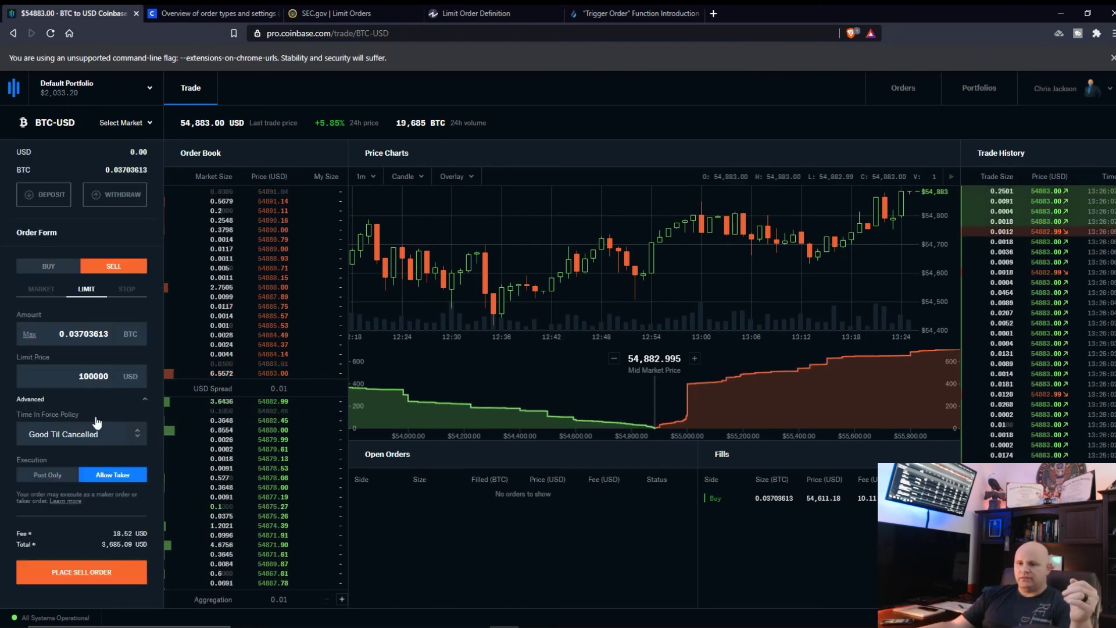
{"action": "left_click", "coordinate": [77, 575]}
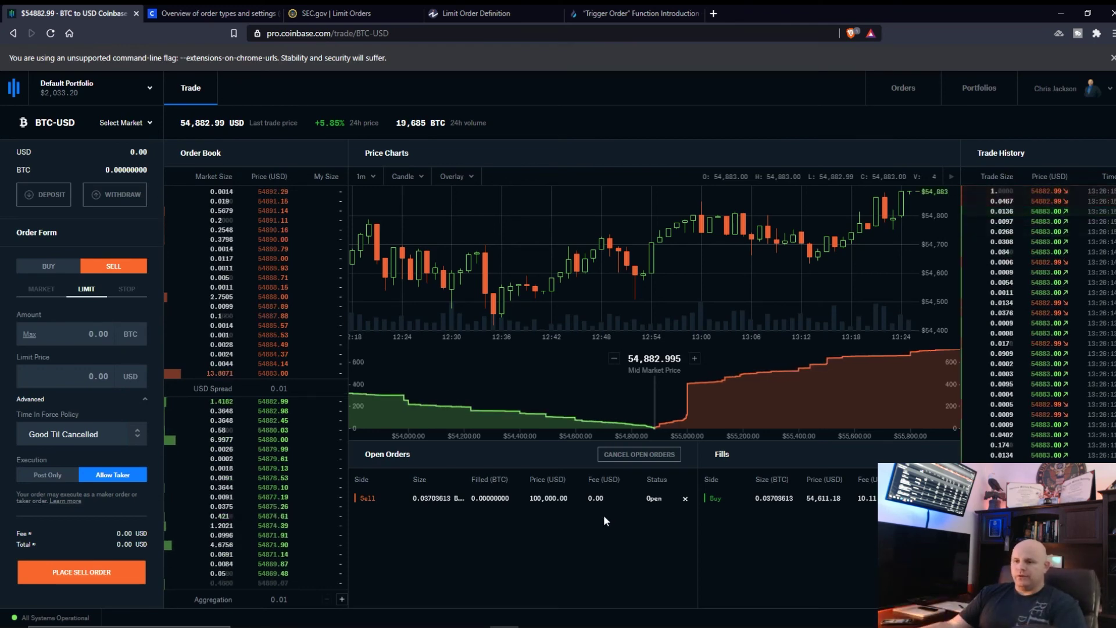
Step: From the order-types help article, open the Maker Fees and Taker Fees pages in new tabs
{"action": "left_click", "coordinate": [221, 12]}
{"action": "right_click", "coordinate": [355, 264]}
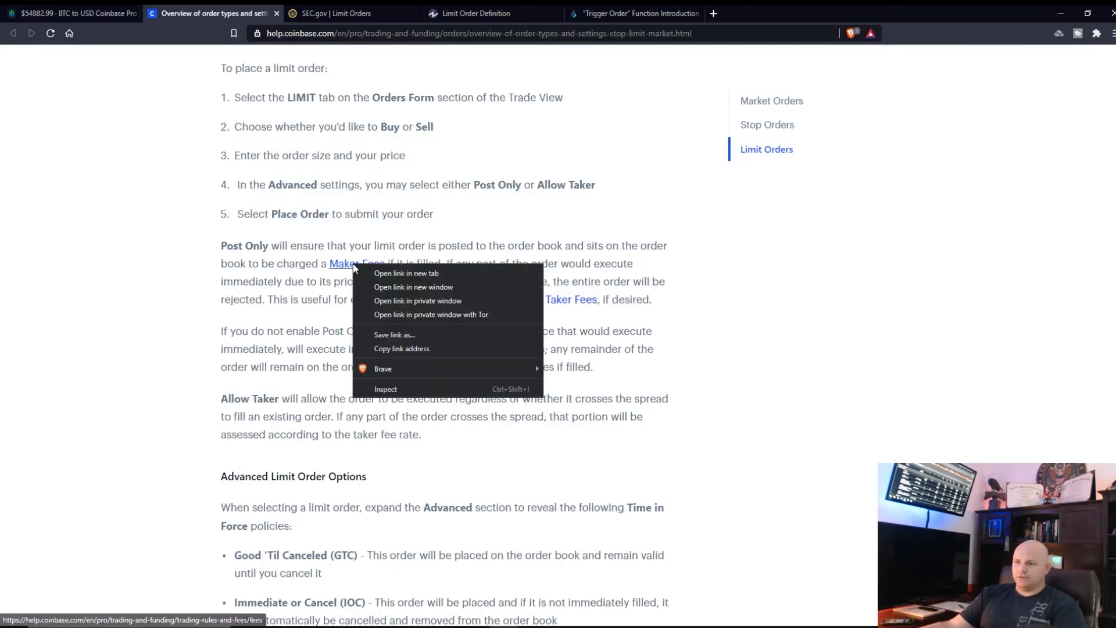
{"action": "left_click", "coordinate": [419, 272]}
{"action": "right_click", "coordinate": [570, 299]}
{"action": "left_click", "coordinate": [634, 307]}
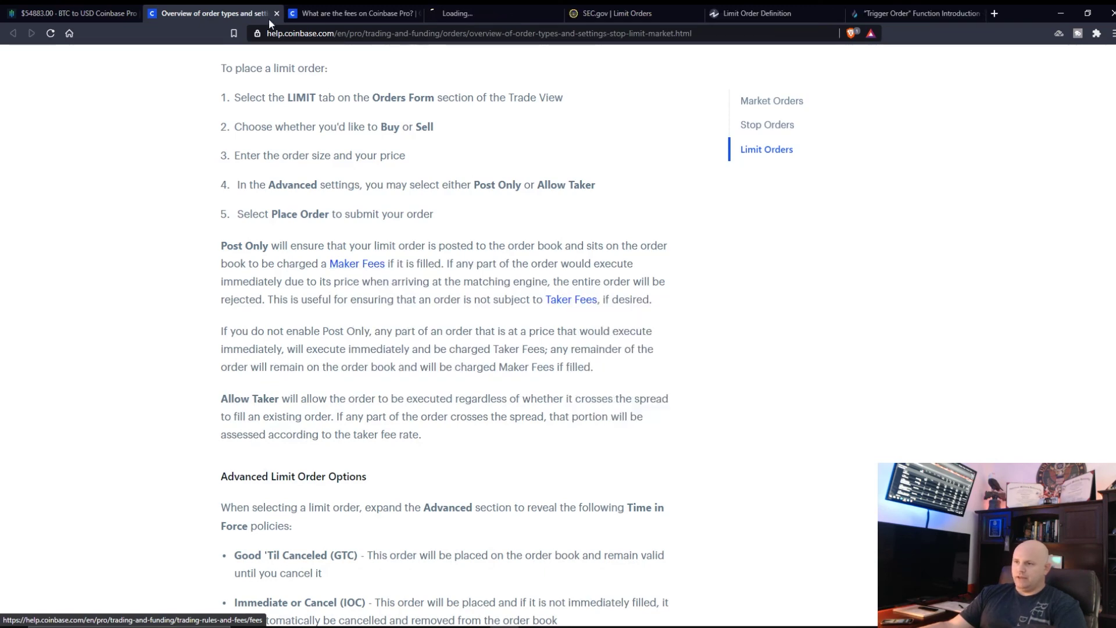
Step: Bring the fees article's pricing-tier table into view and highlight the $10–50K taker and maker fees
{"action": "left_click", "coordinate": [487, 12]}
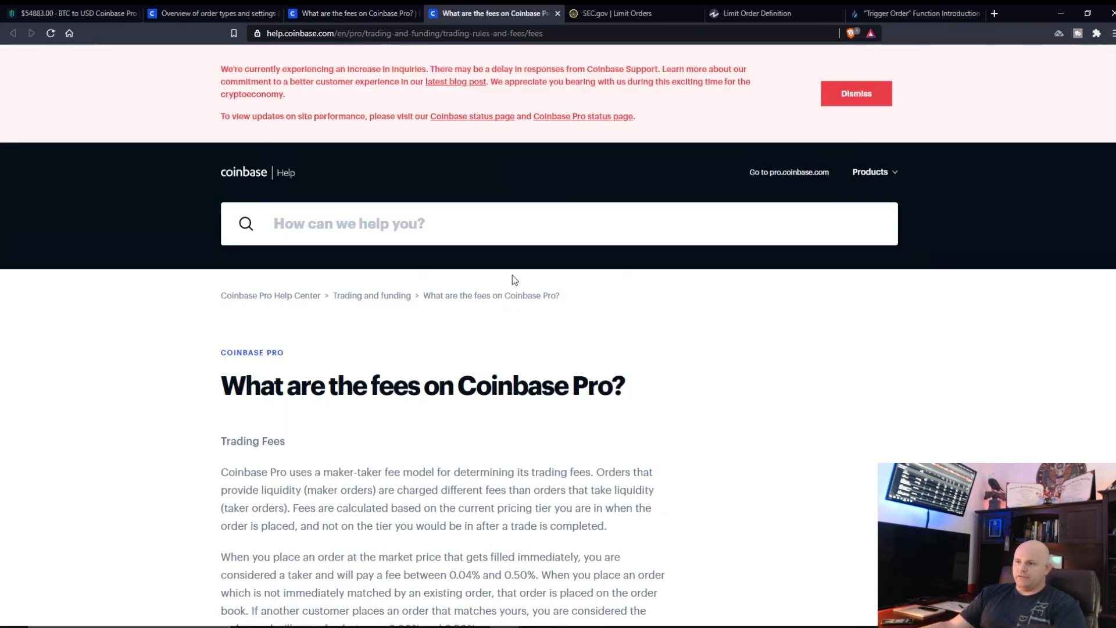
{"action": "scroll", "coordinate": [511, 275], "scroll_direction": "down", "scroll_amount": 4}
{"action": "scroll", "coordinate": [499, 323], "scroll_direction": "down", "scroll_amount": 3}
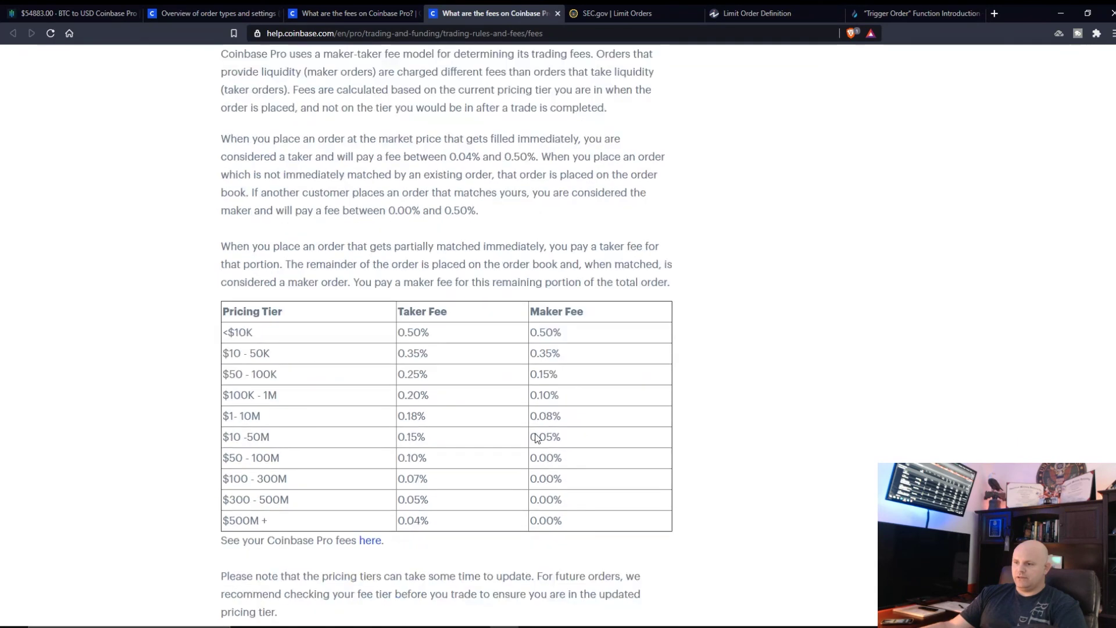
{"action": "left_click_drag", "start_coordinate": [525, 353], "coordinate": [361, 354]}
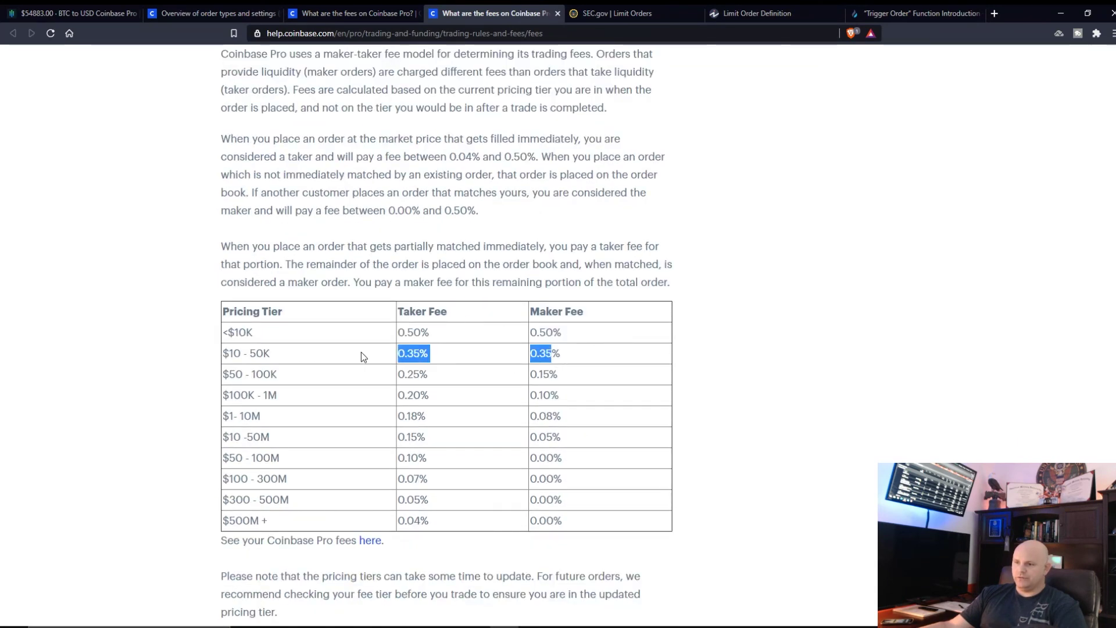
Step: Glance at the trading page and order-types article, then return to the fees table
{"action": "key", "text": "ctrl+1"}
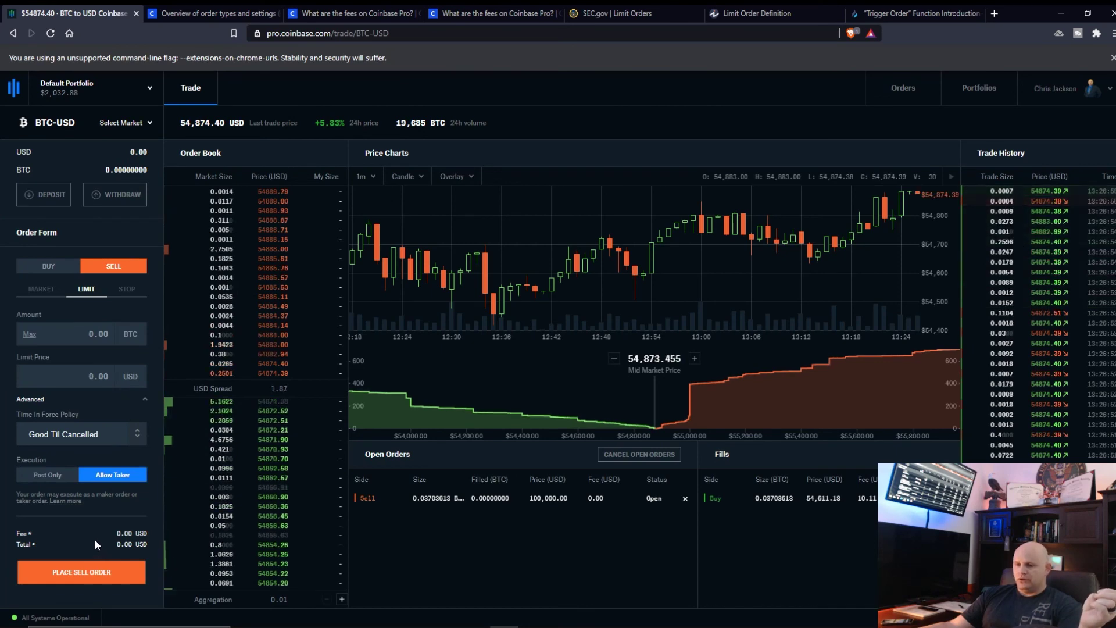
{"action": "left_click", "coordinate": [209, 14]}
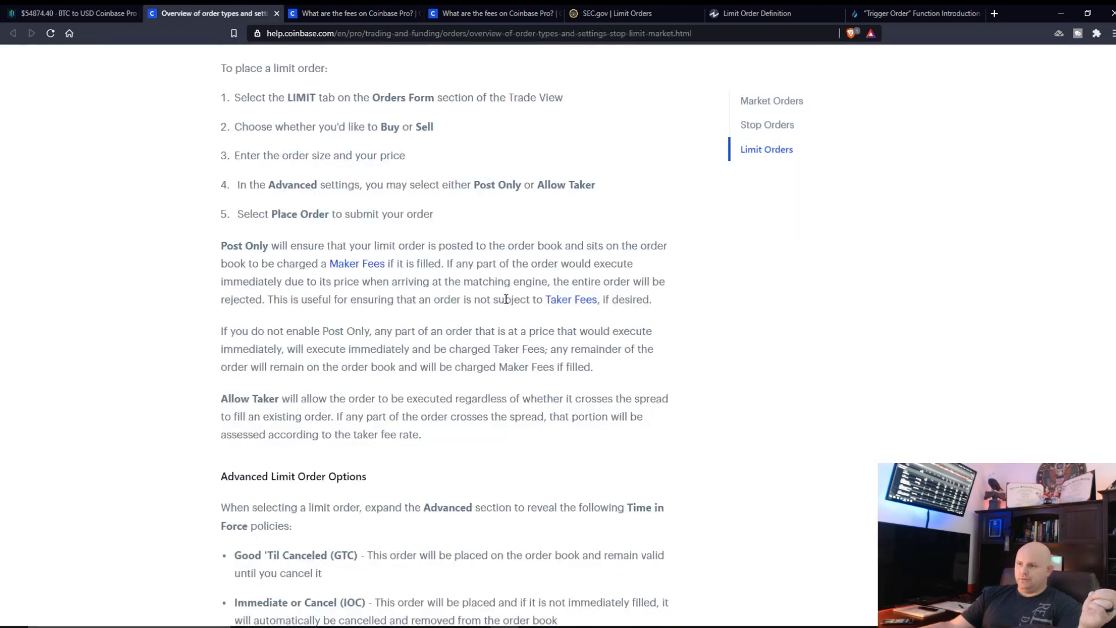
{"action": "left_click", "coordinate": [324, 10]}
{"action": "left_click", "coordinate": [192, 13]}
{"action": "scroll", "coordinate": [343, 428], "scroll_direction": "down", "scroll_amount": 5}
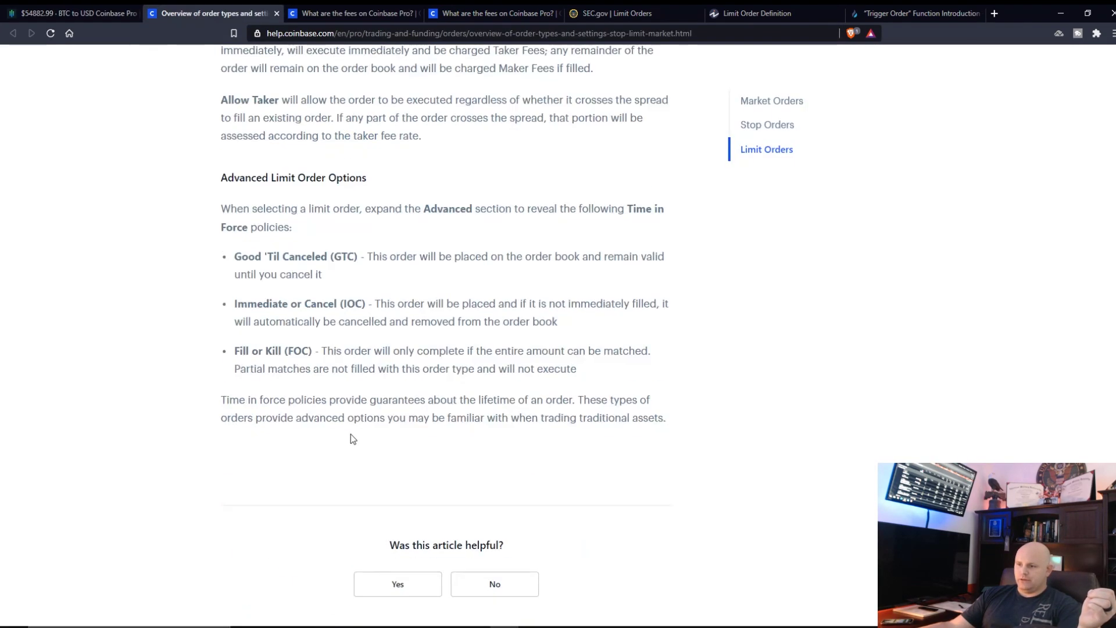
{"action": "scroll", "coordinate": [393, 428], "scroll_direction": "up", "scroll_amount": 5}
{"action": "left_click", "coordinate": [508, 12]}
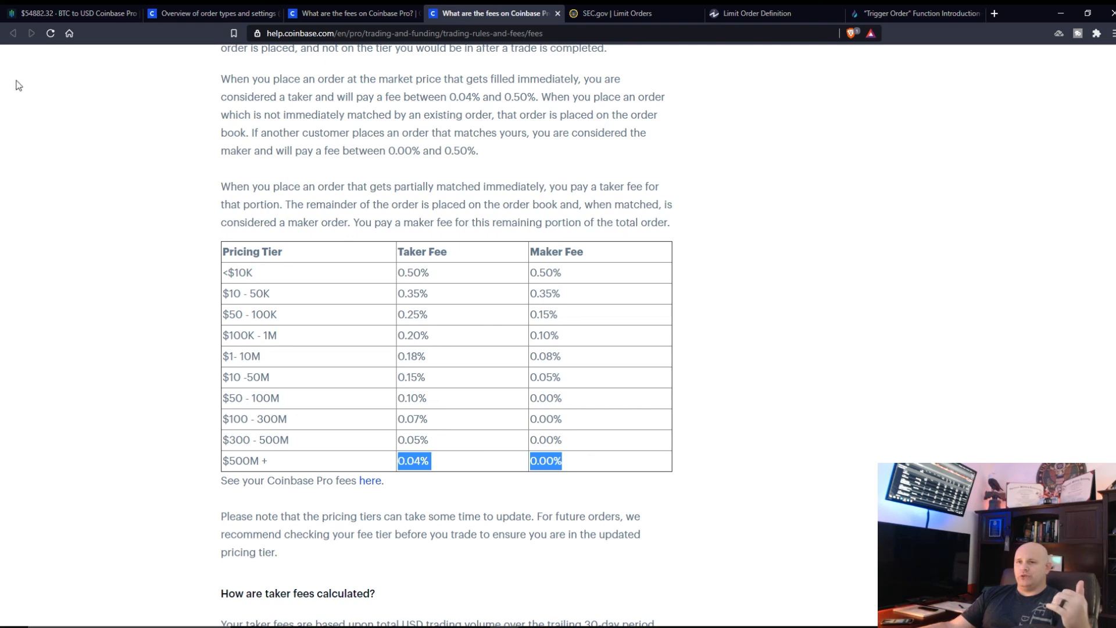
Step: Return to the Coinbase Pro BTC-USD page showing the open 100,000 USD sell limit order
{"action": "left_click", "coordinate": [50, 8]}
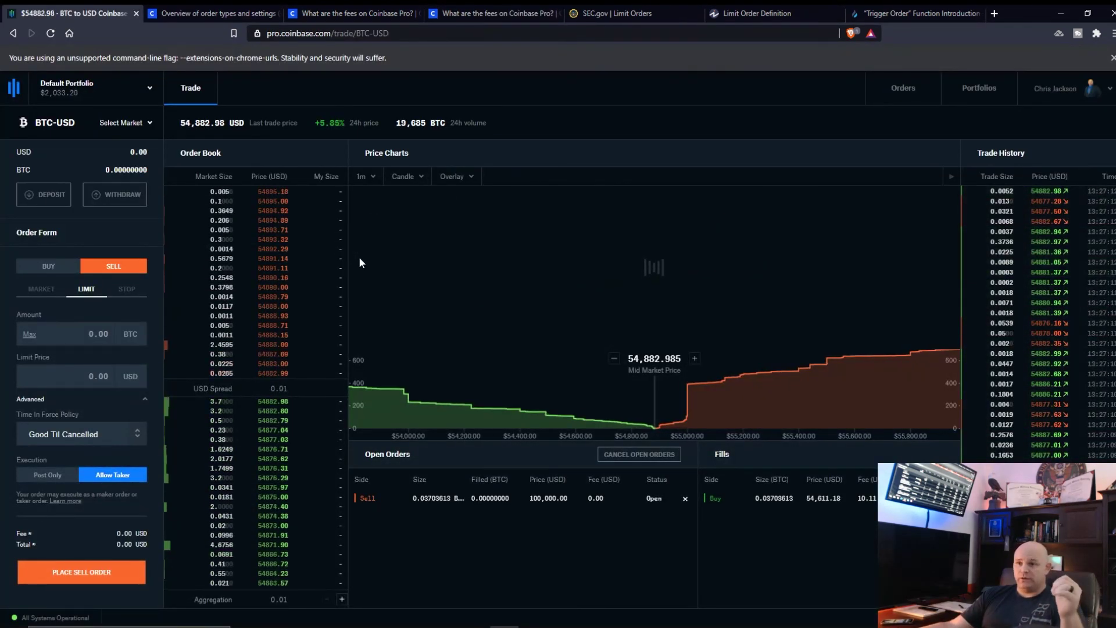